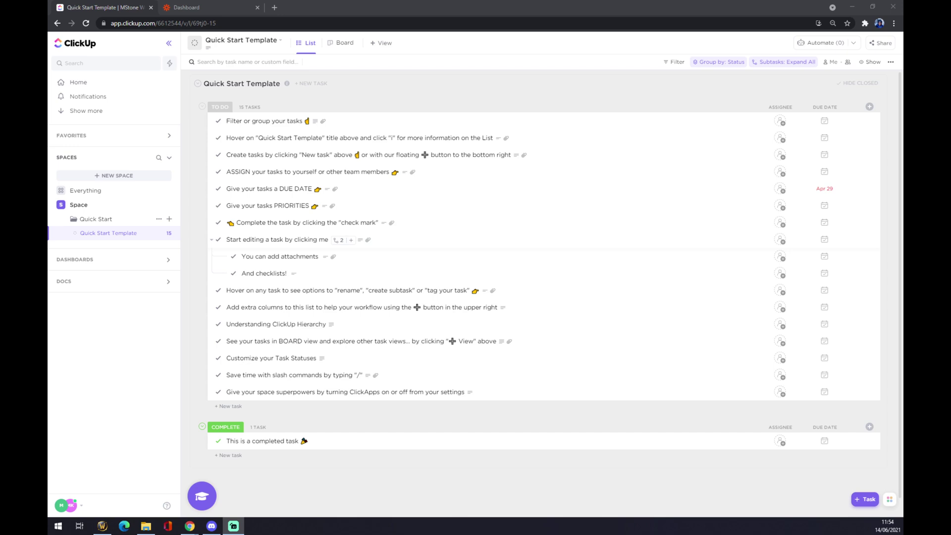
Step: Open ClickUp's workspace Integrations settings and view the Microsoft Teams integration details
left_click(68, 513)
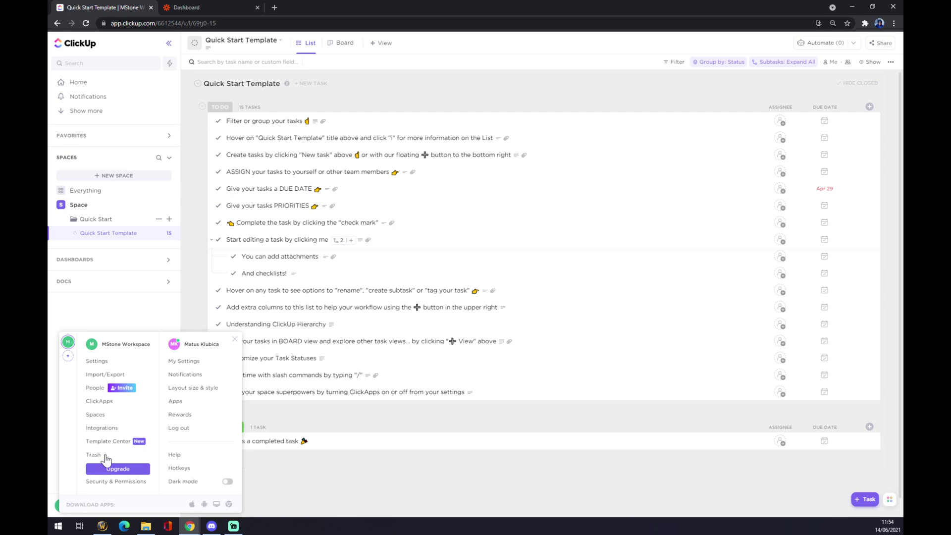
left_click(108, 429)
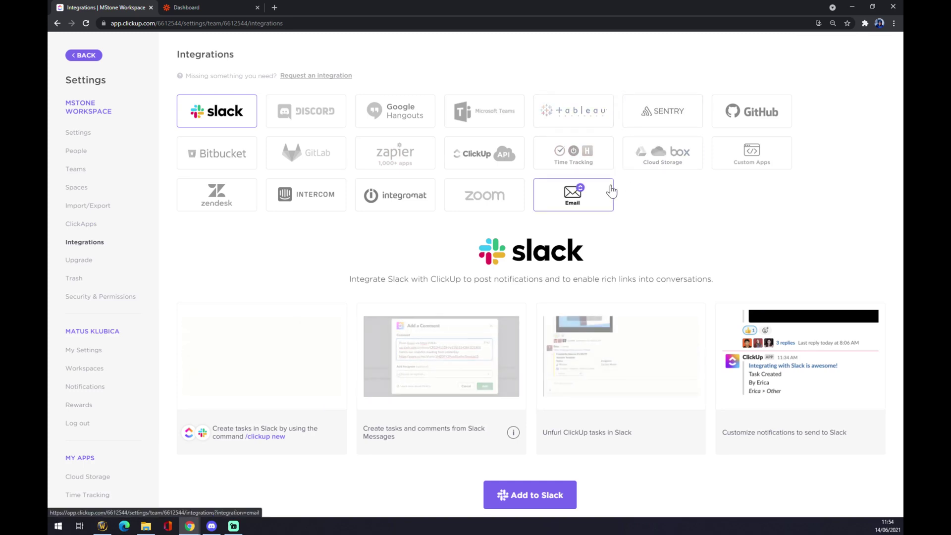
left_click(499, 120)
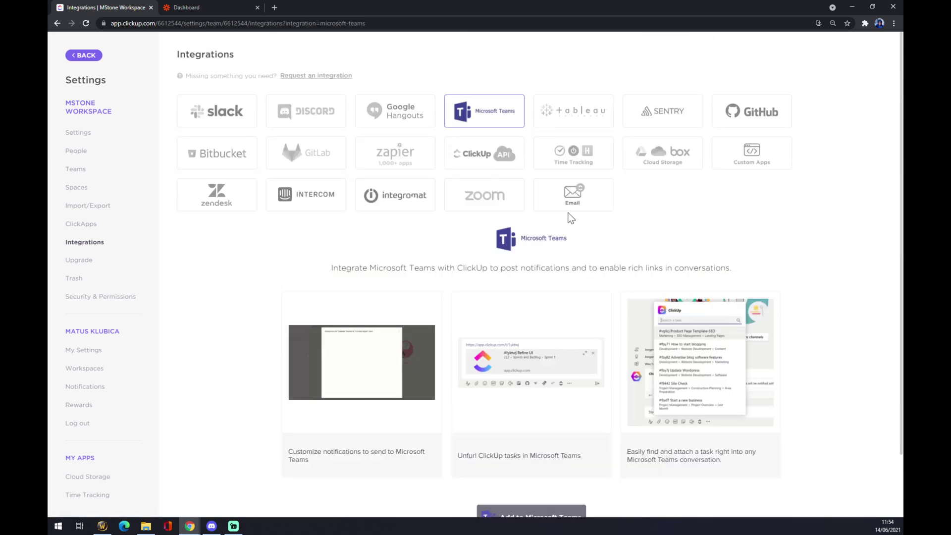
scroll(572, 218, "down", 2)
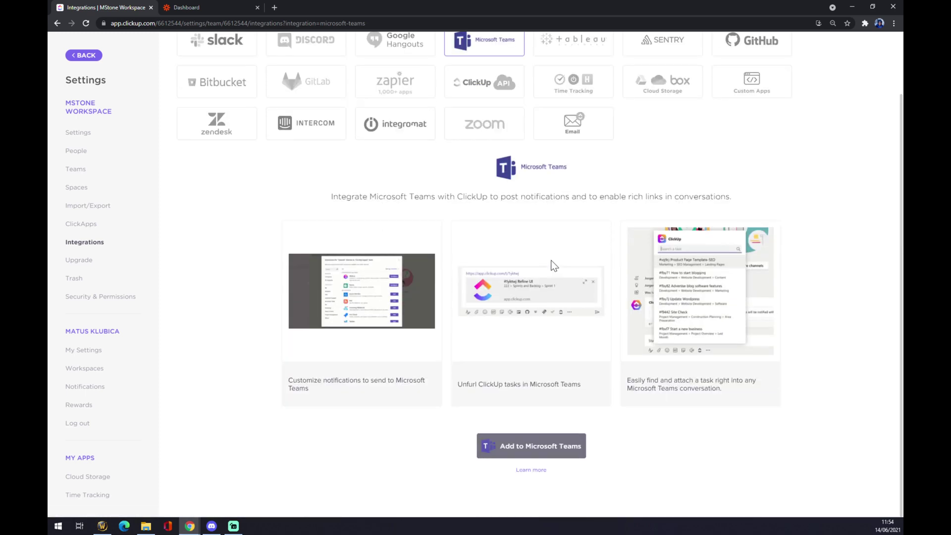
left_click(535, 452)
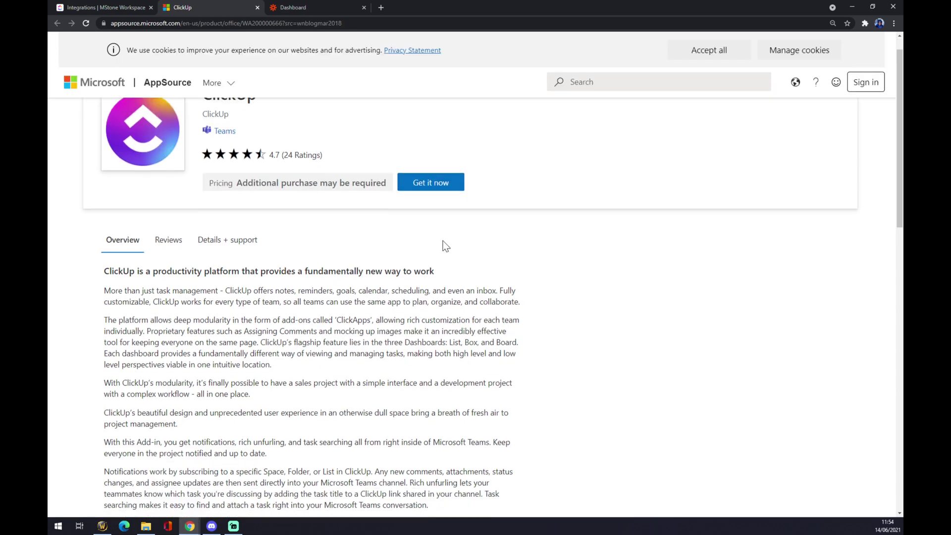
scroll(445, 246, "down", 5)
scroll(445, 246, "up", 4)
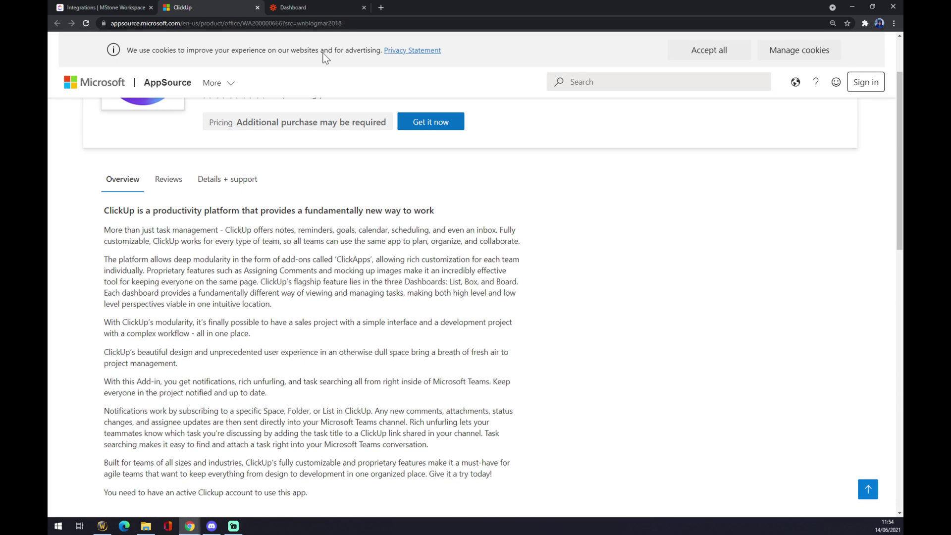
left_click(257, 8)
scroll(237, 186, "up", 2)
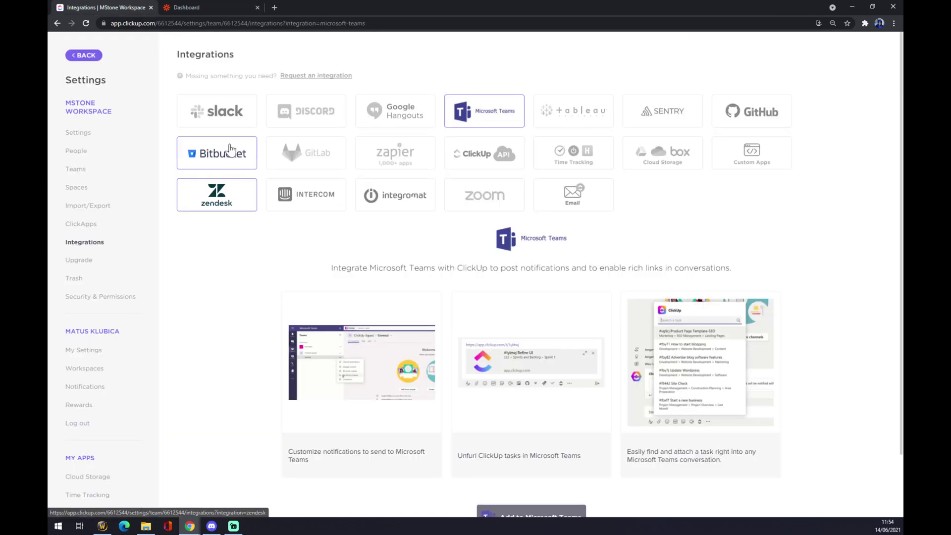
Step: Start a new zap from the Zapier dashboard with MAKE A ZAP
left_click(202, 12)
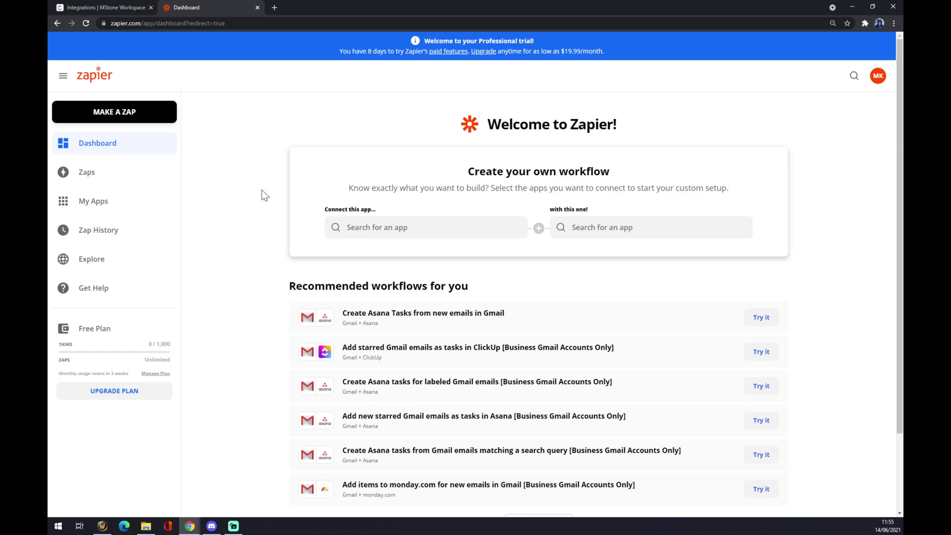
left_click(170, 123)
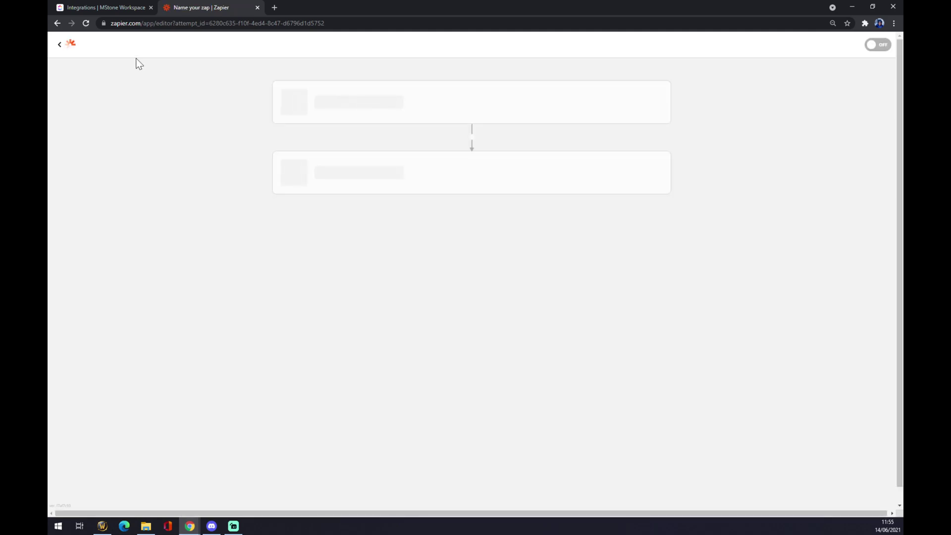
Step: Rename the zap to 'clickup to microsoft teams' and open the trigger app search
left_click(111, 63)
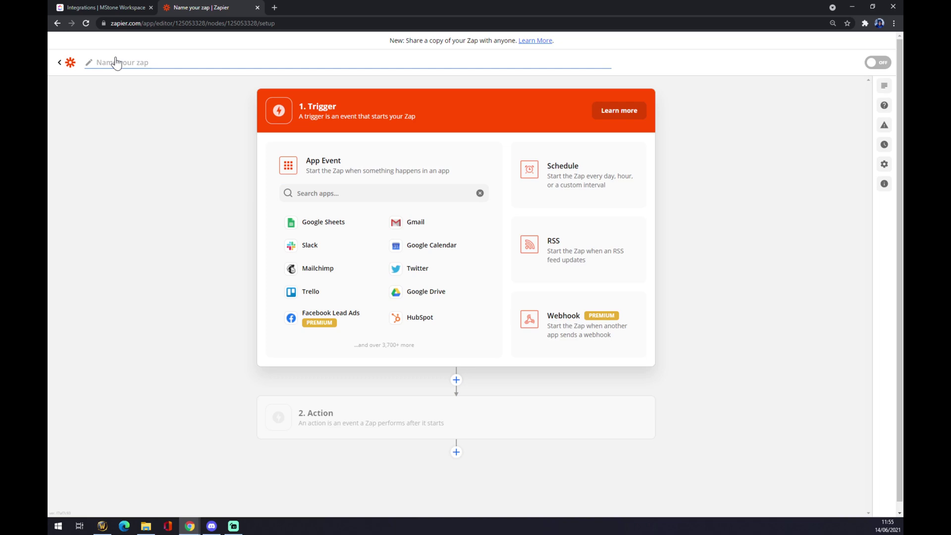
type("clickup to microsoft teams")
key("Return")
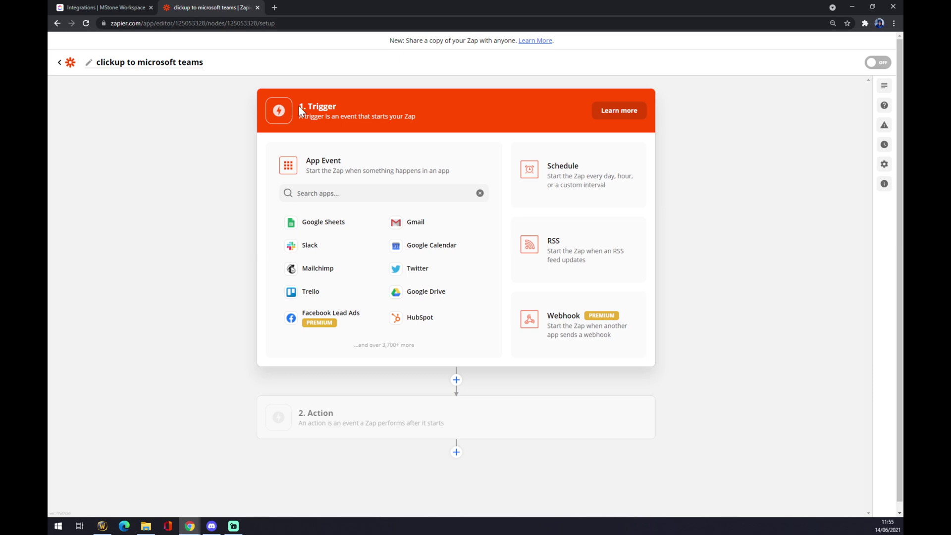
left_click(322, 194)
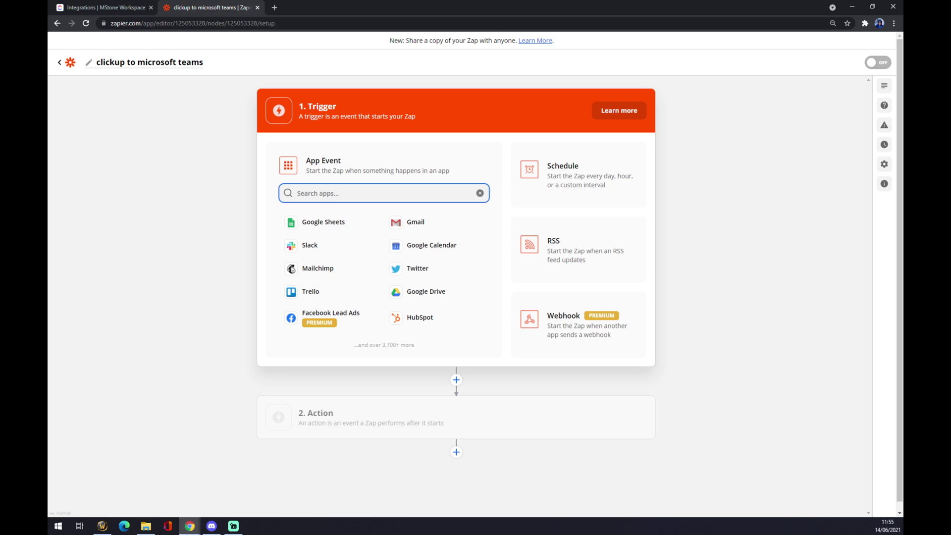
Step: Search 'clicku' and set the trigger to ClickUp with the New Task event
type("clicku")
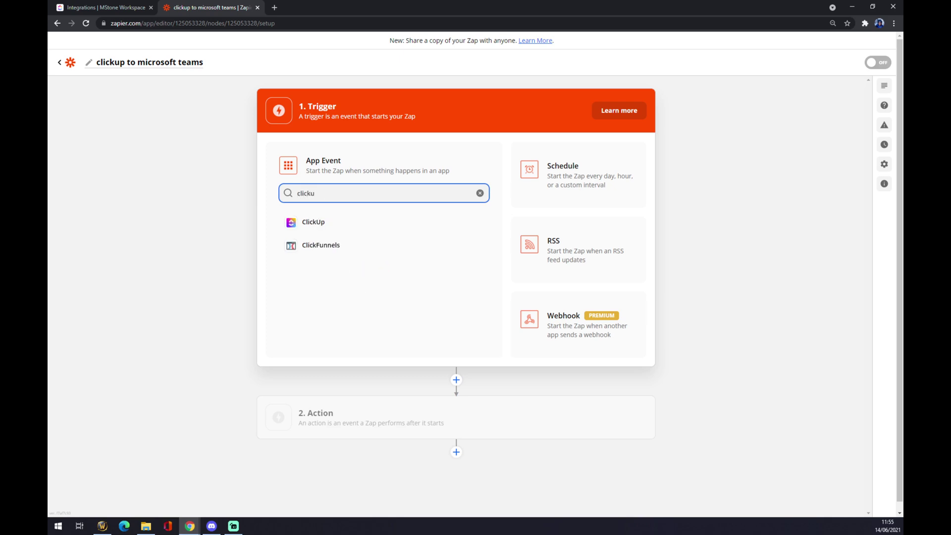
left_click(357, 221)
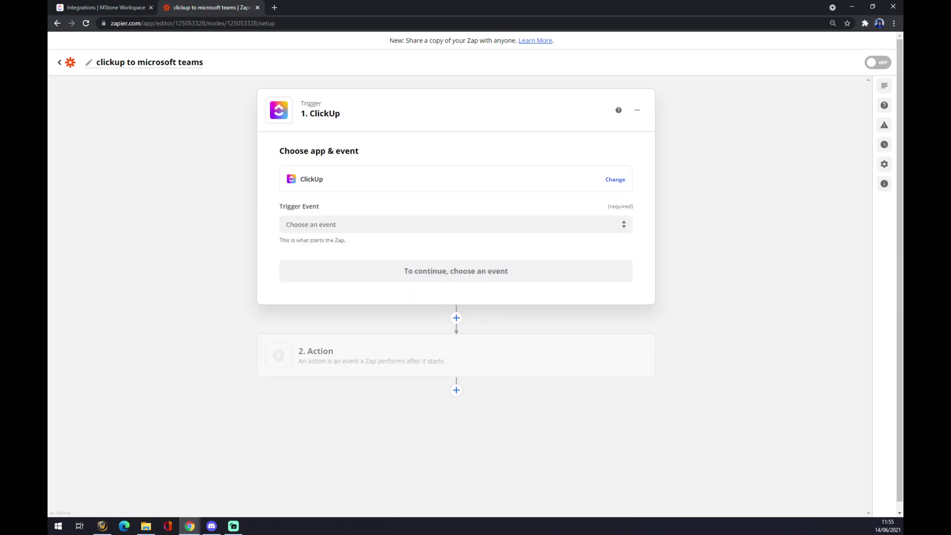
left_click(286, 224)
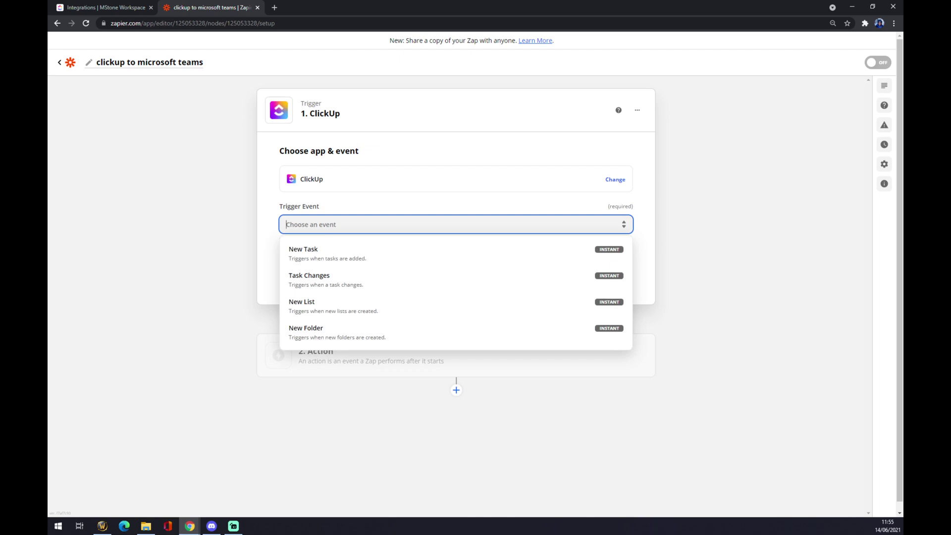
left_click(321, 258)
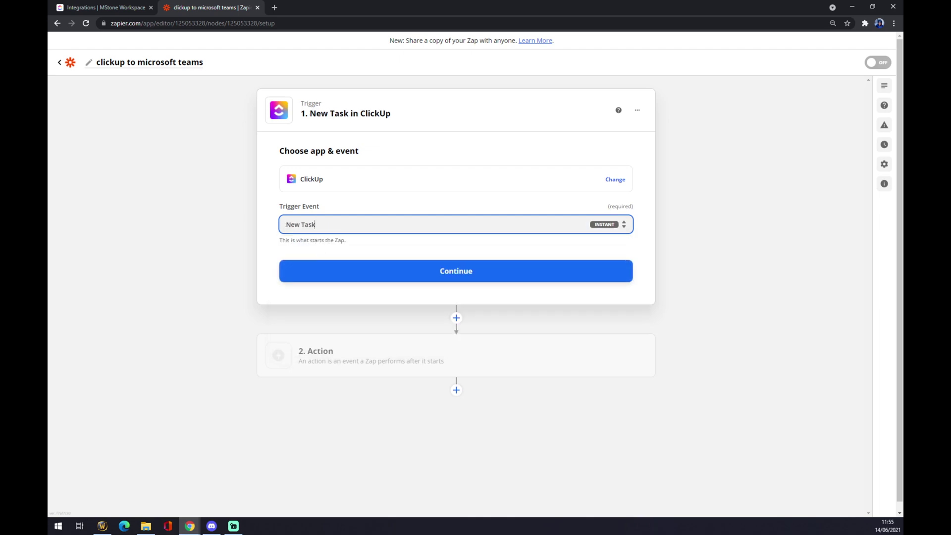
left_click(322, 226)
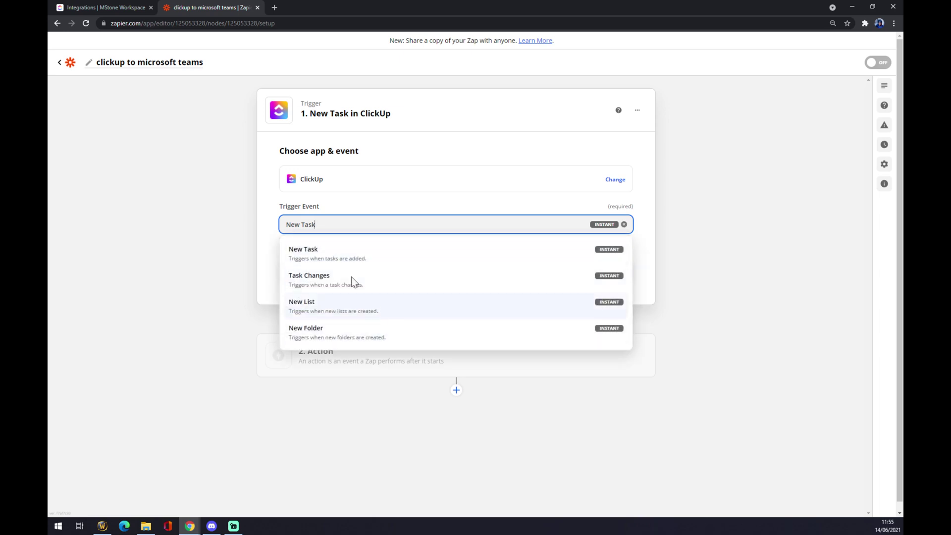
left_click(303, 254)
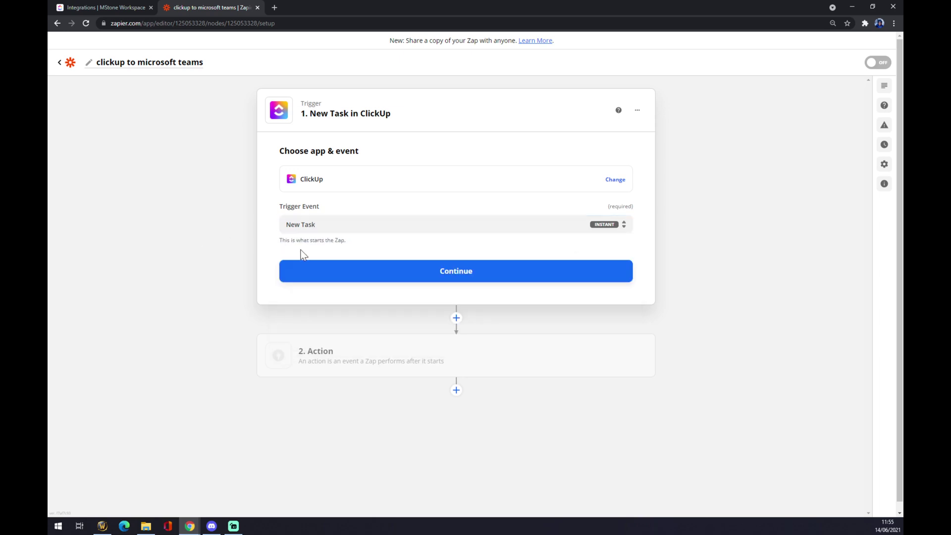
left_click(382, 275)
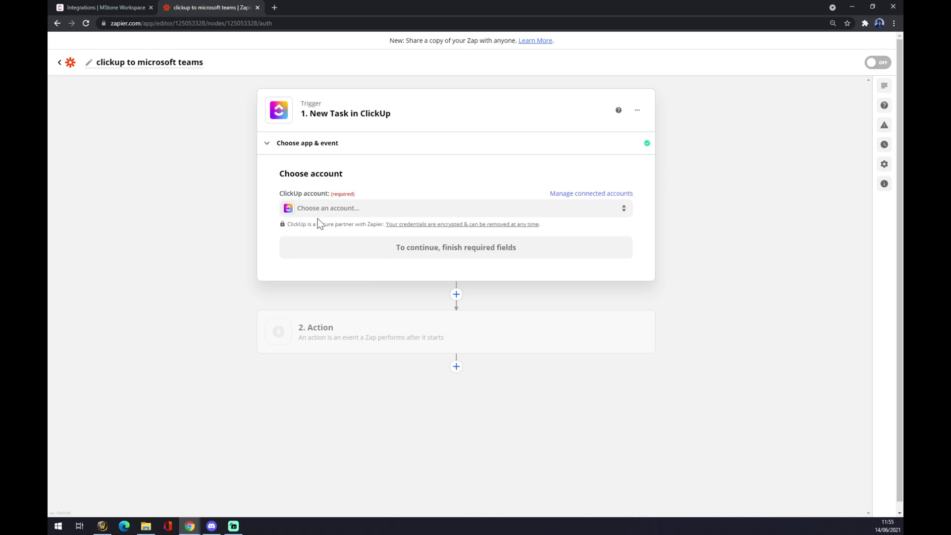
left_click(313, 218)
Step: Use the connected ClickUp account and MStone Workspace for the trigger
left_click(310, 286)
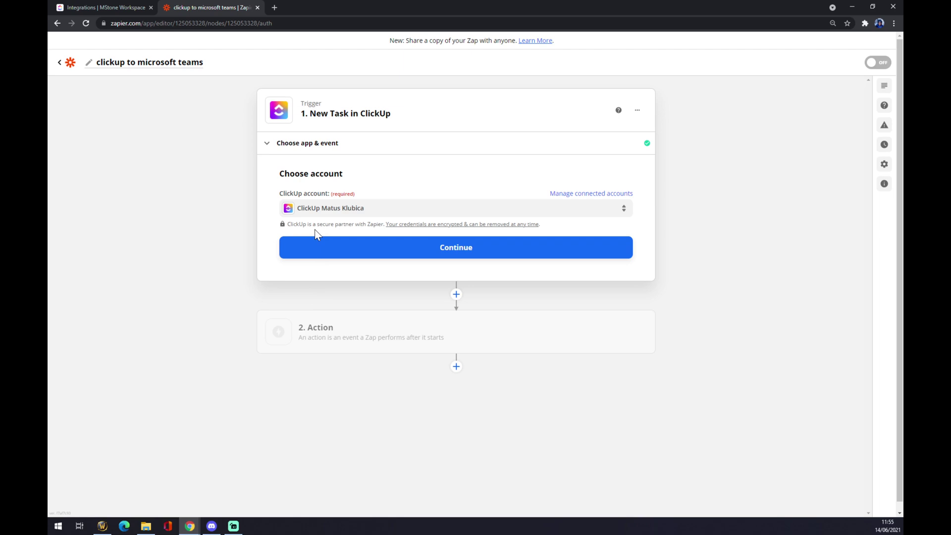
left_click(357, 253)
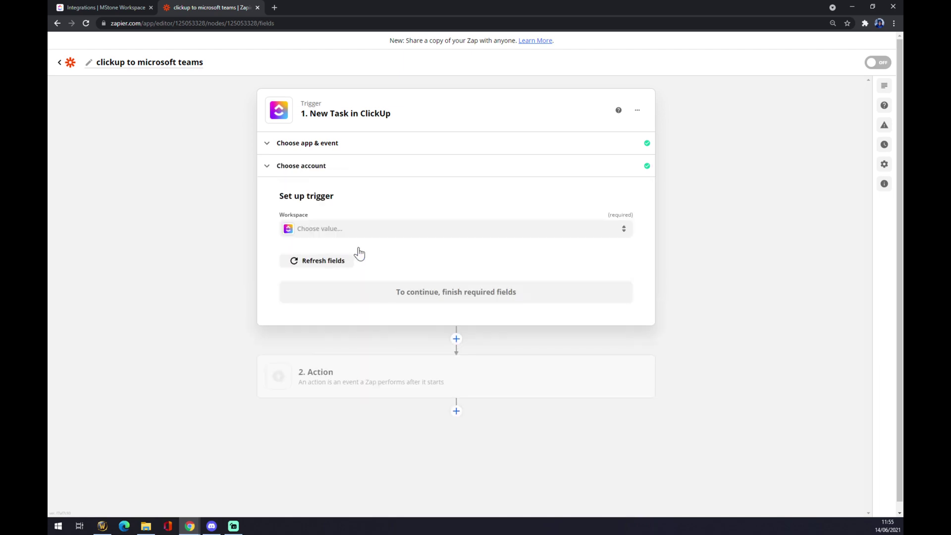
left_click(339, 233)
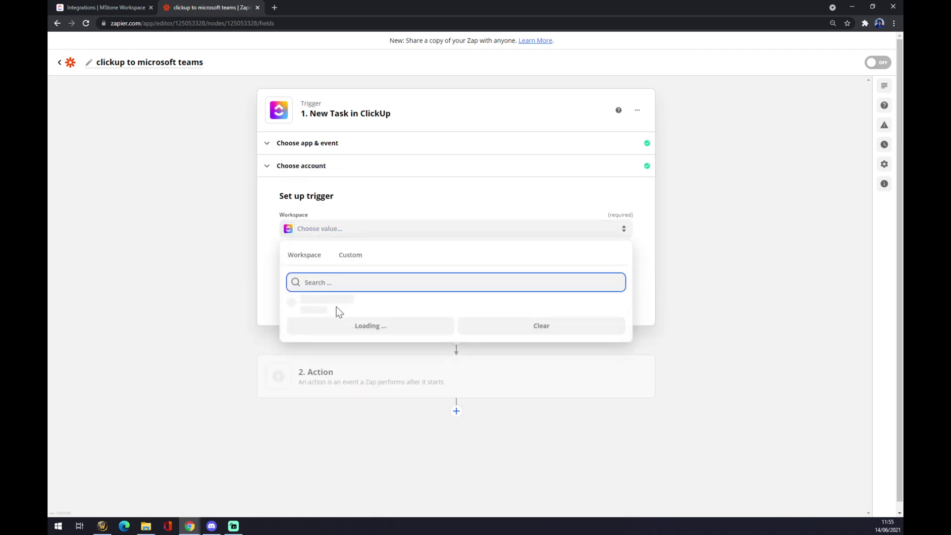
left_click(332, 307)
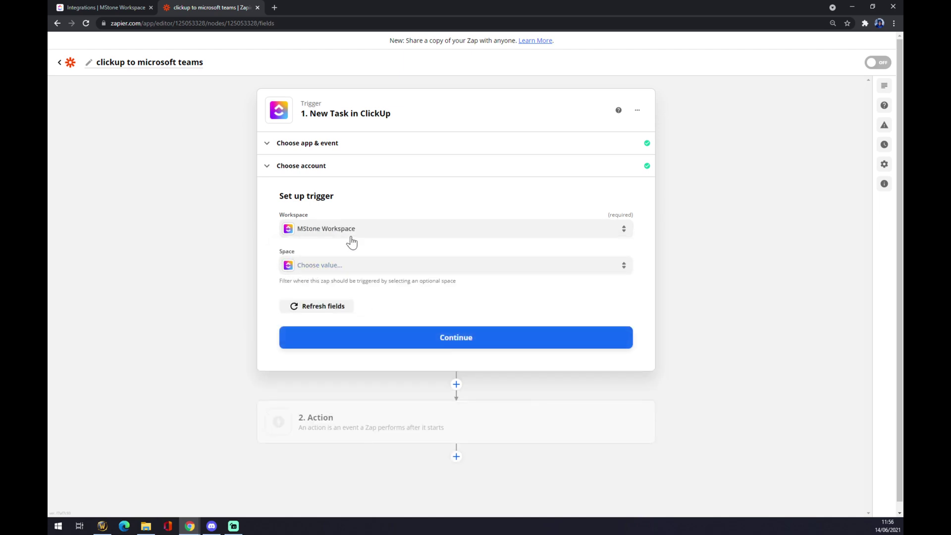
left_click(361, 343)
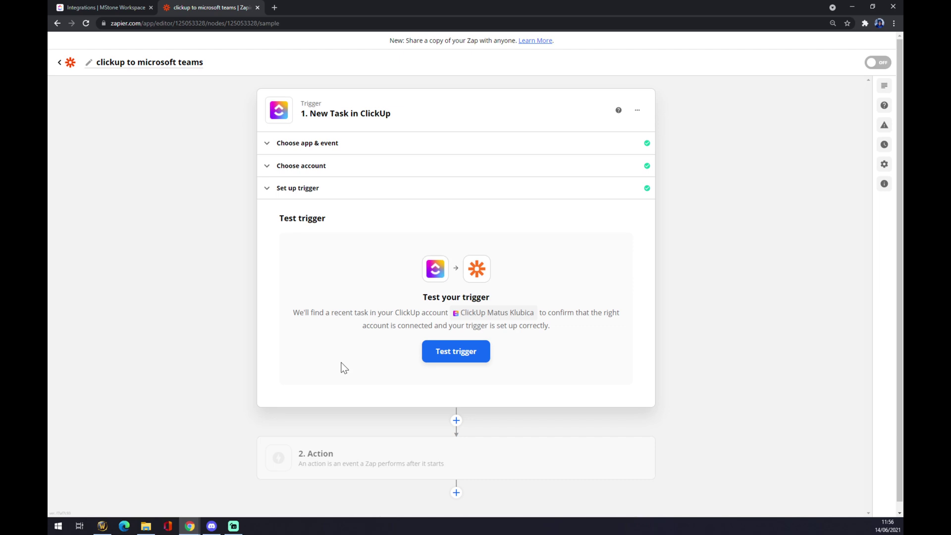
Step: Search 'team' and choose Microsoft Teams as the action app
left_click(353, 448)
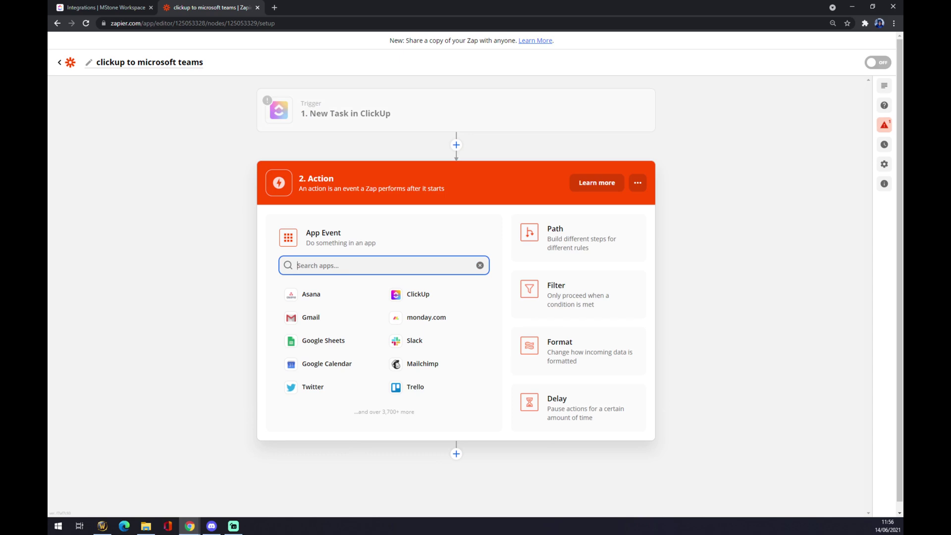
type("team")
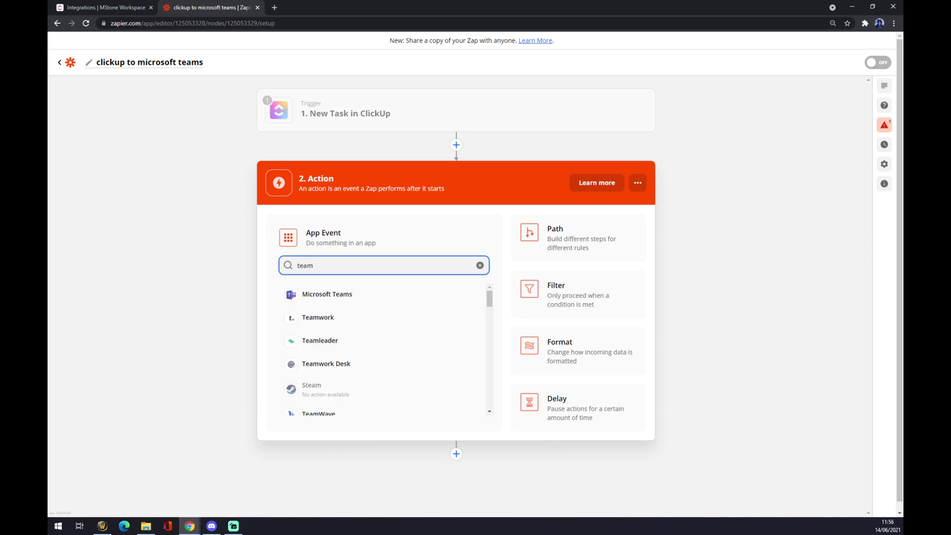
left_click(348, 298)
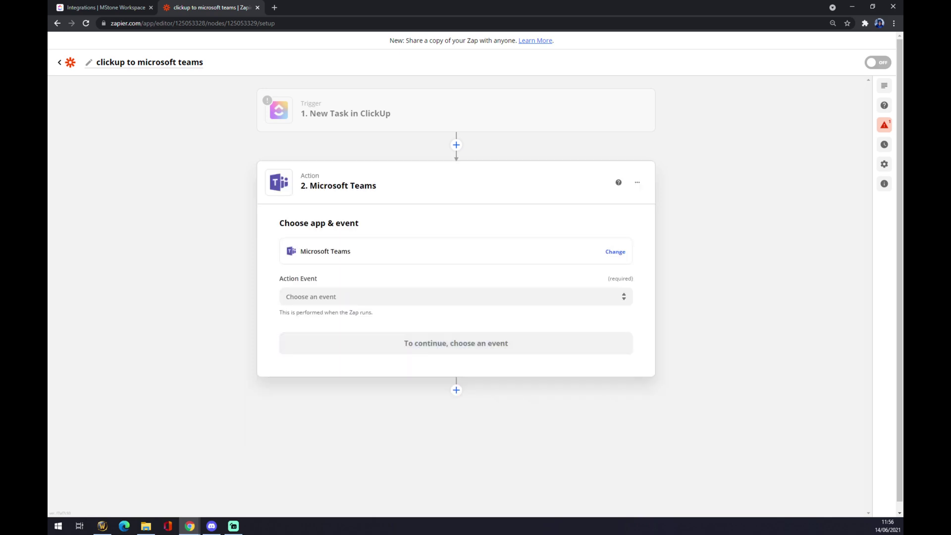
left_click(349, 297)
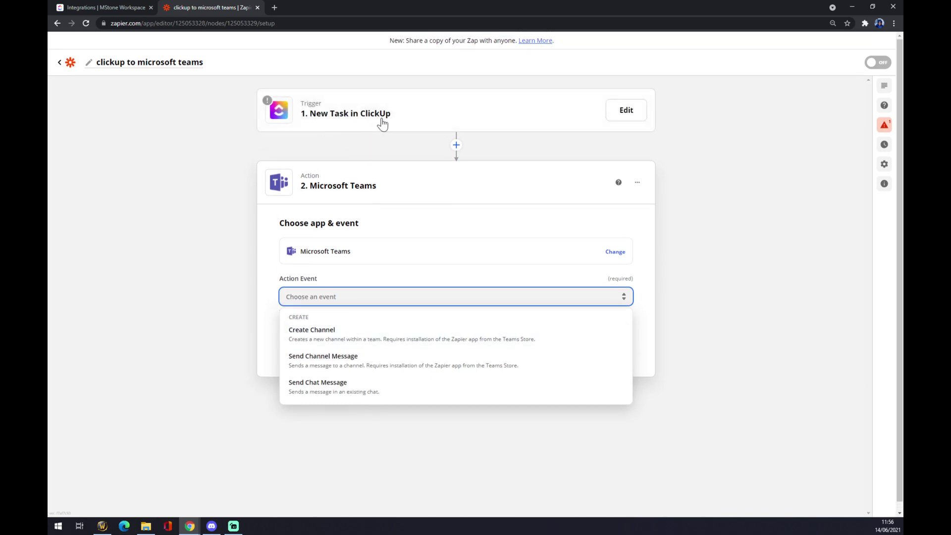
Step: Select Create Channel as the Microsoft Teams action event and confirm it
left_click(351, 344)
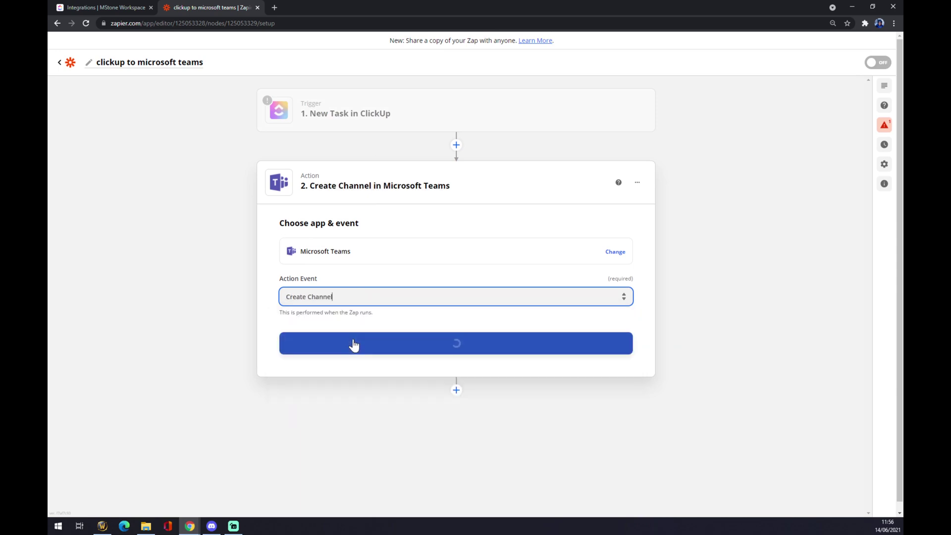
left_click(353, 345)
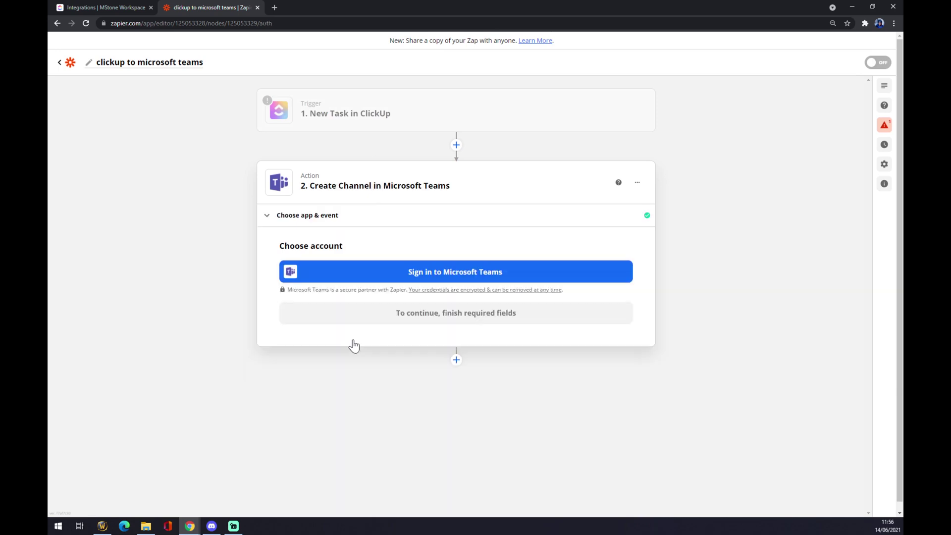